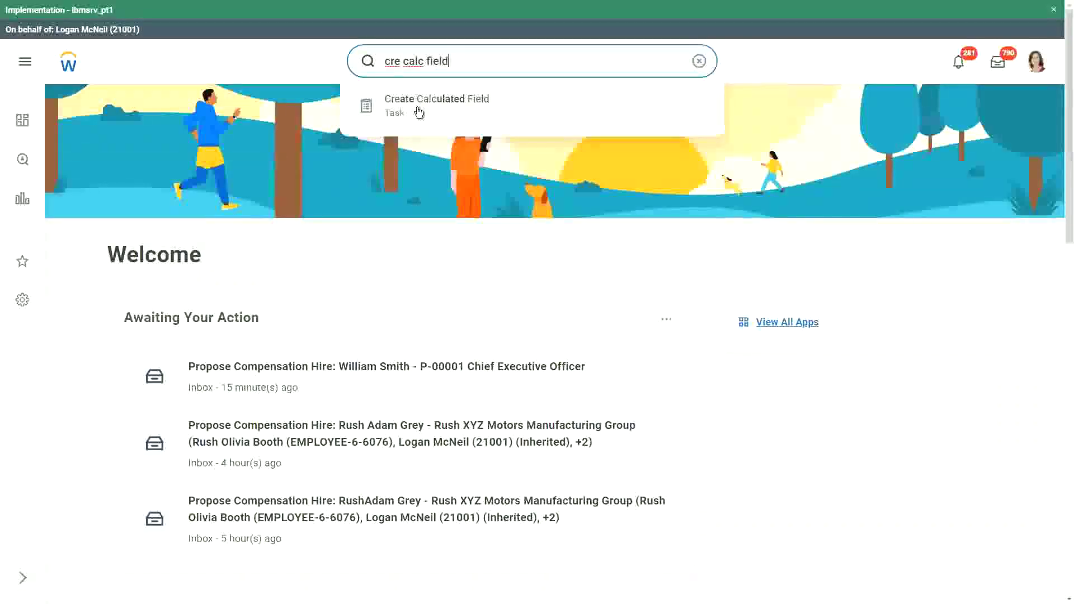
Step: Start creating a calculated field and name it CF-WW-Eval Exp-Test
left_click(418, 106)
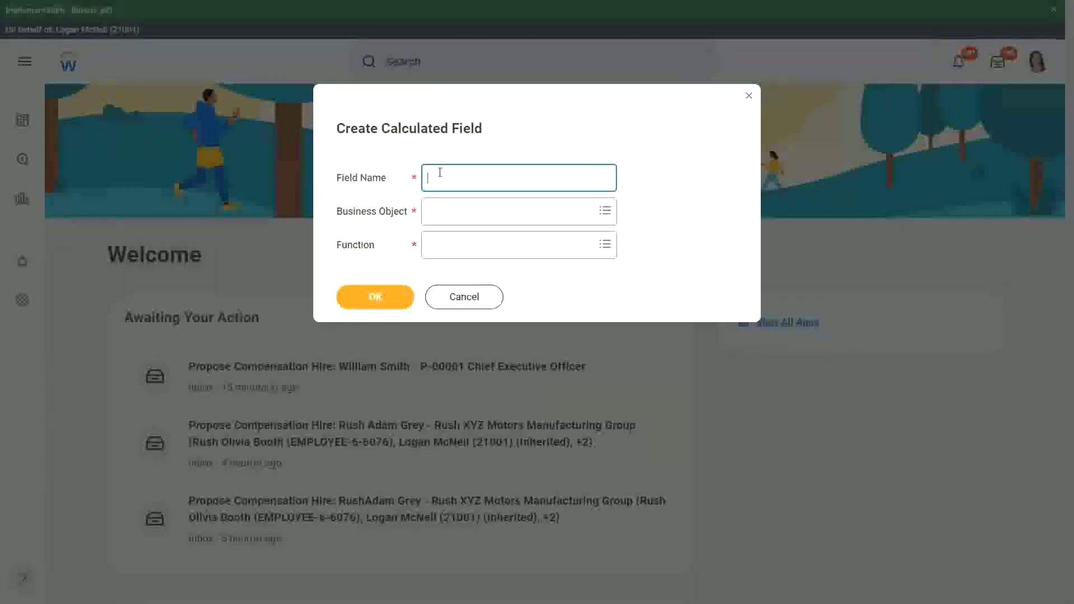
type("CF-WW-")
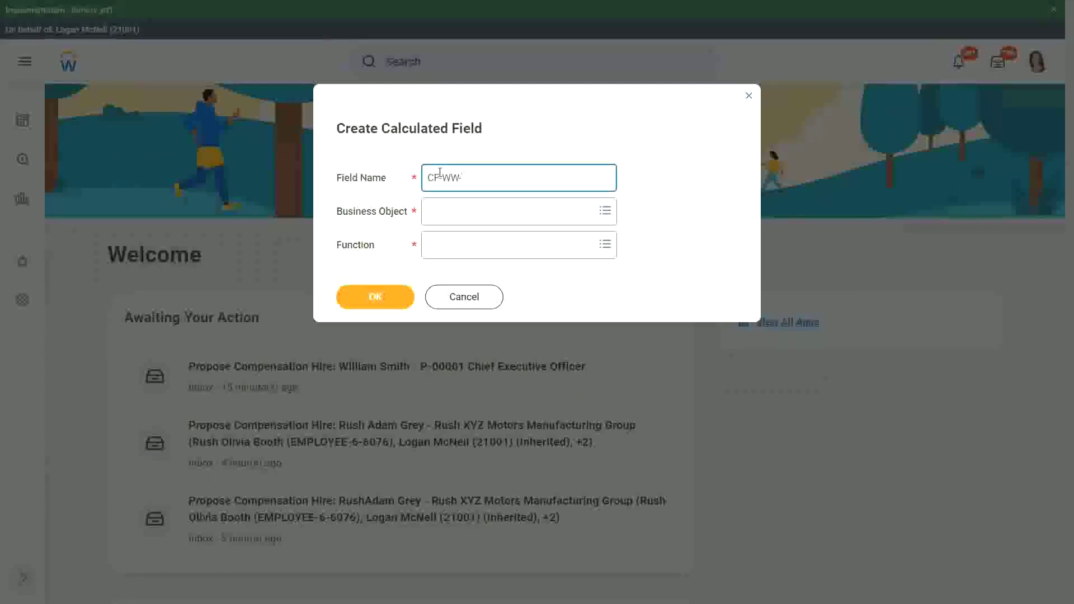
type("Eval Exp -")
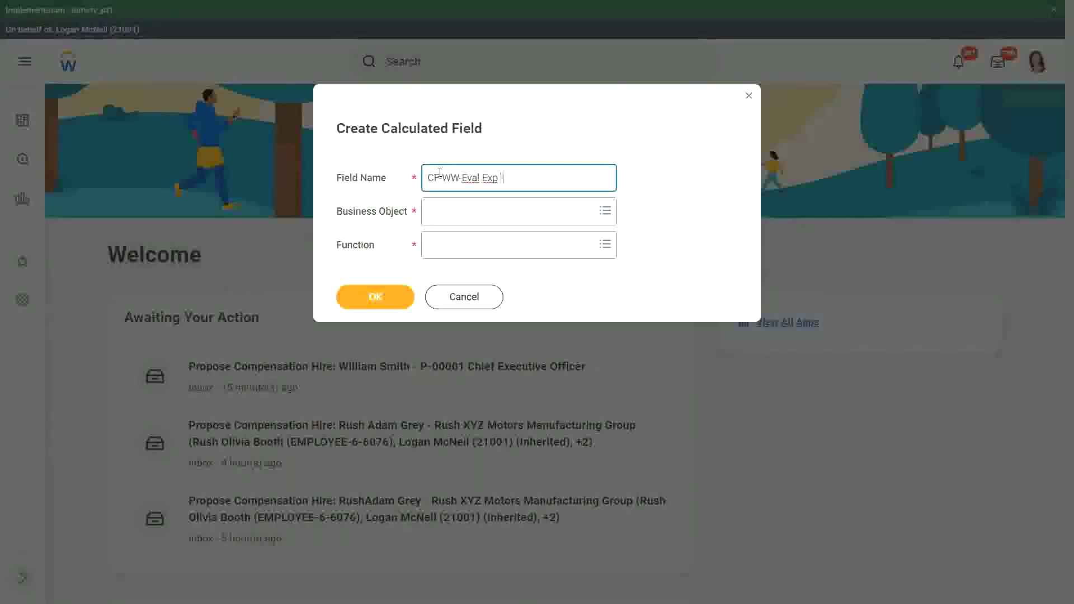
key("BackSpace")
key("BackSpace")
type("-Test")
key("Tab")
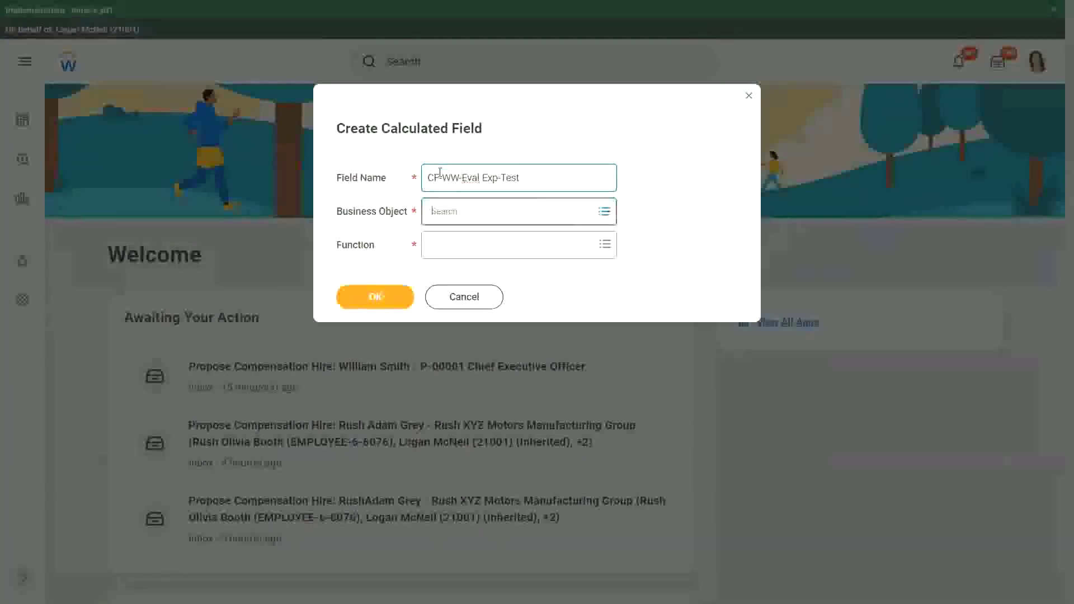
Step: Set the business object to Worker and the function to Evaluate Expression, and continue to the field's definition
type("worker")
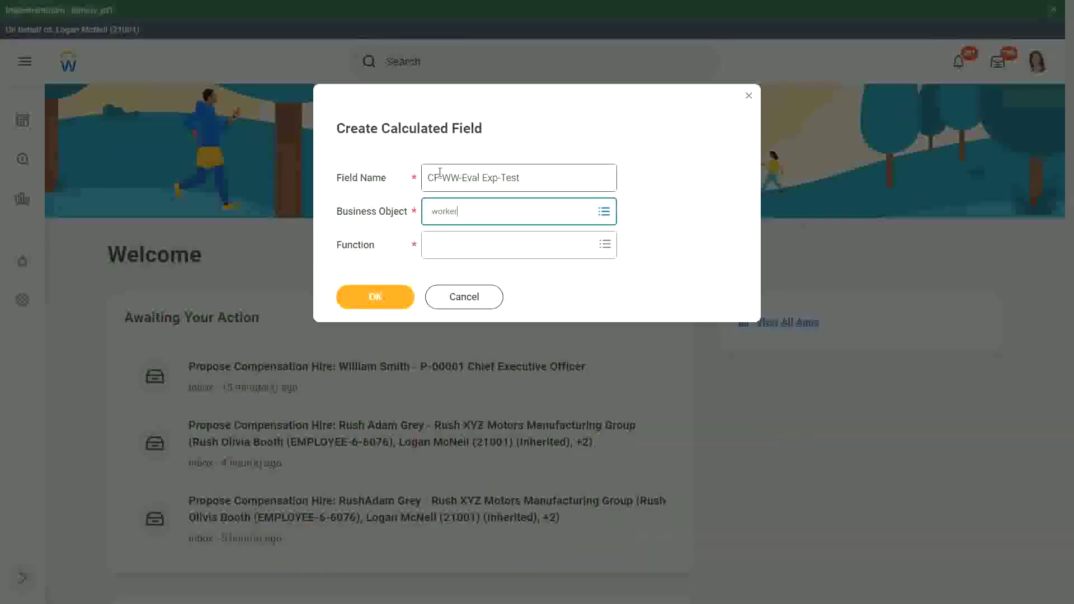
key("Return")
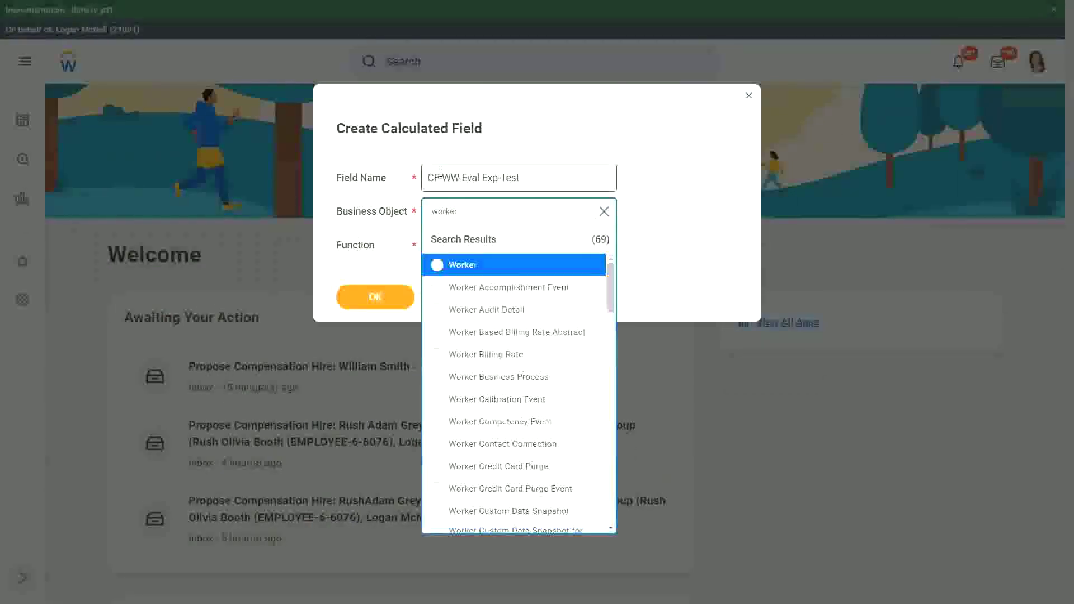
key("Return")
key("Tab")
type("ev")
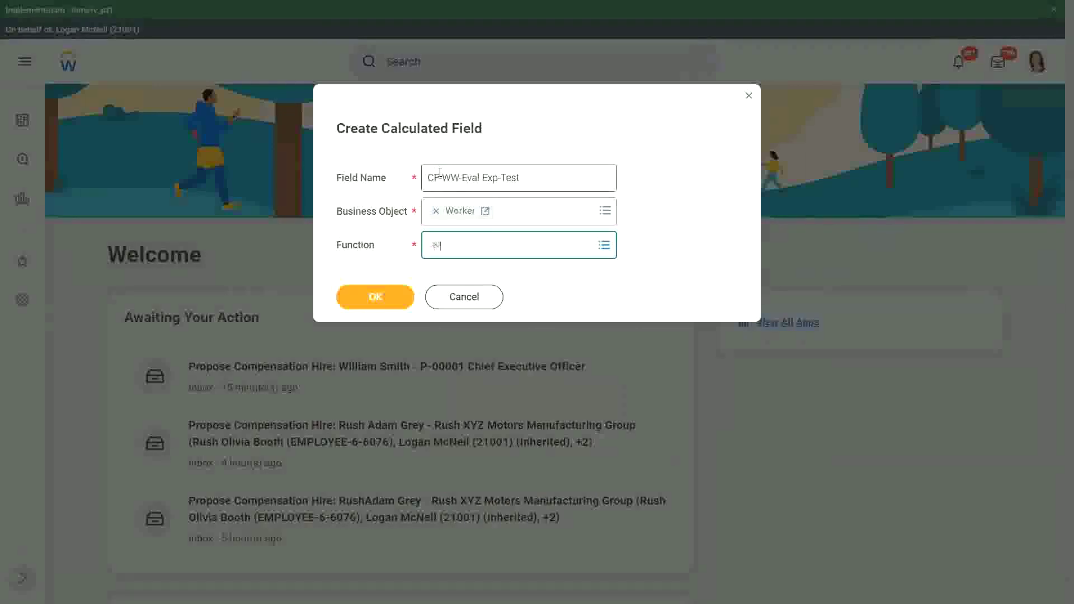
type("al exp")
key("Return")
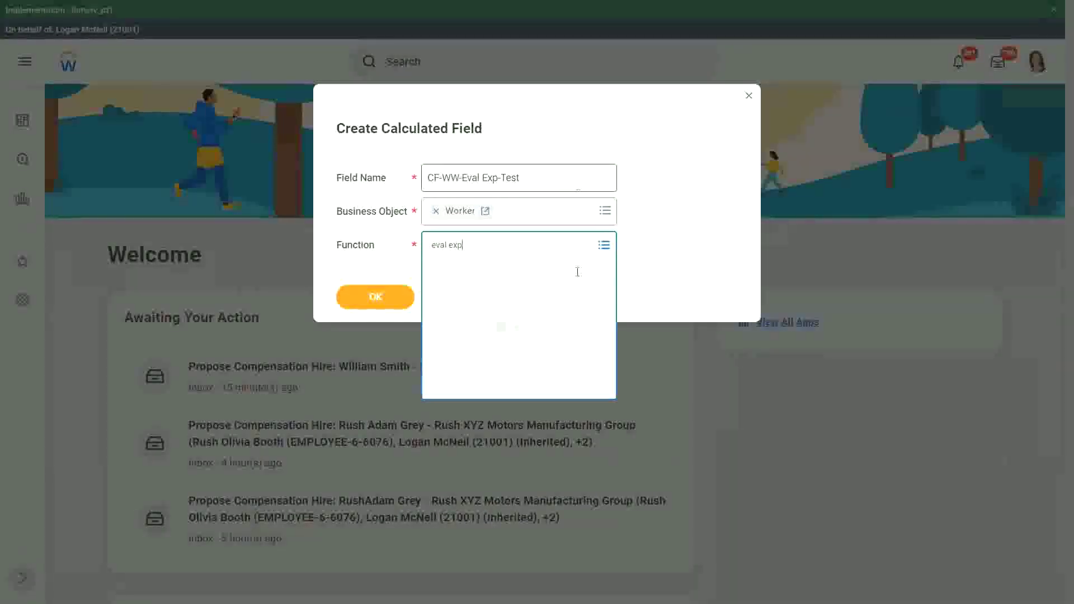
left_click(453, 297)
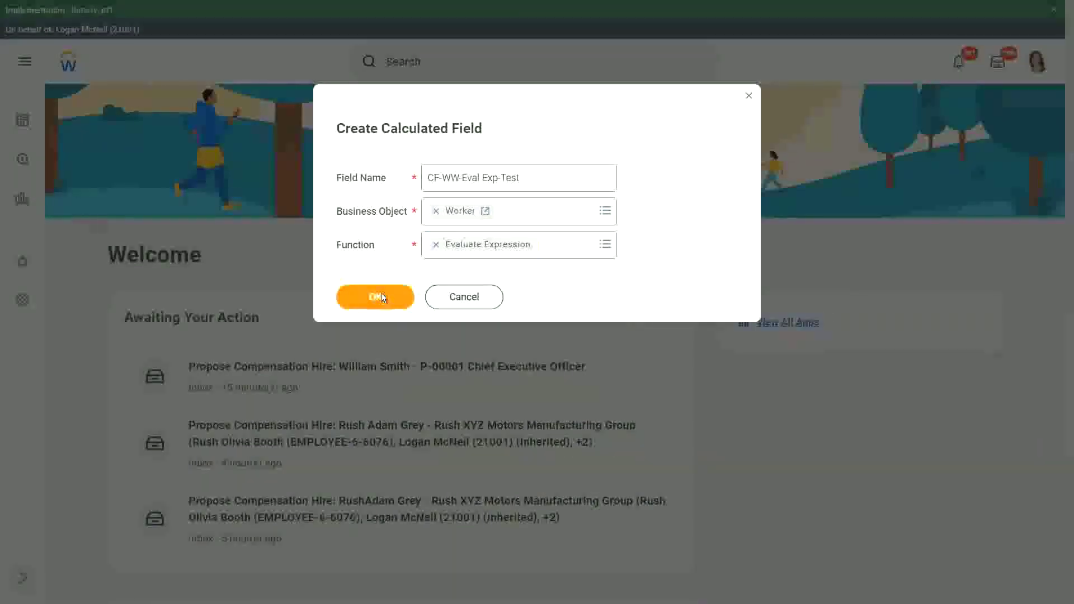
left_click(381, 297)
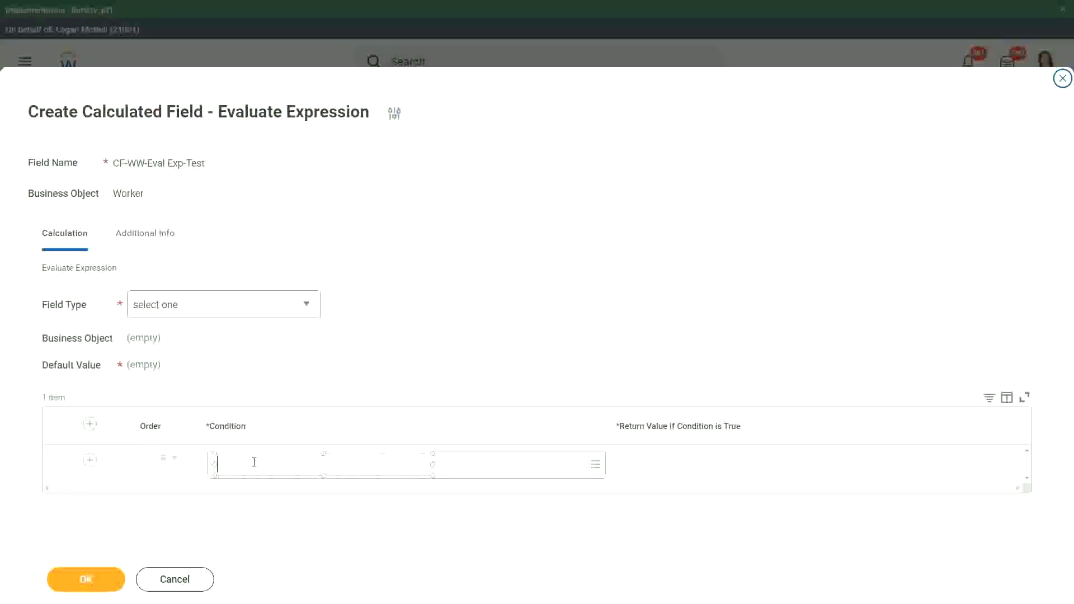
Step: Annotate Condition with "Boolean or a T/F field" and the return value with "Another Calc Field that gives the result" on one line
type("Boo")
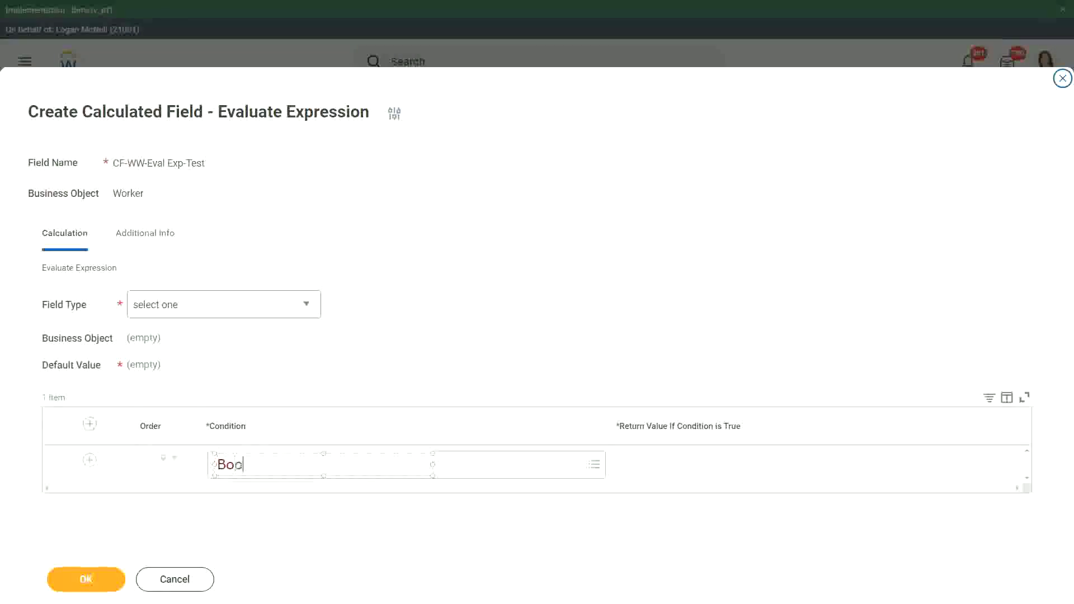
type("lean or a T/F field")
left_click(379, 350)
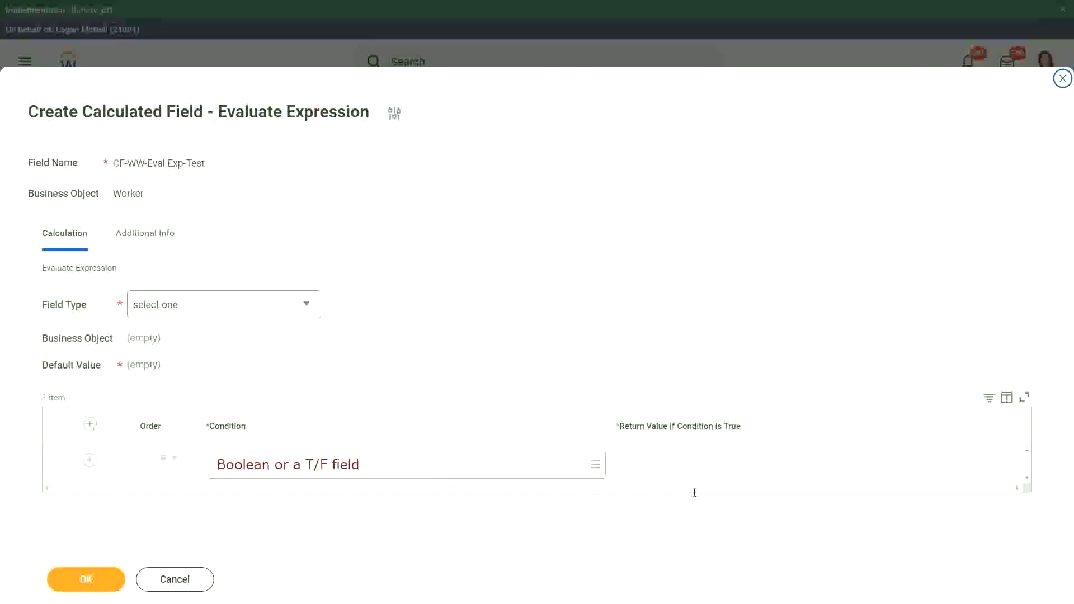
left_click(621, 467)
type("Another Calc Field")
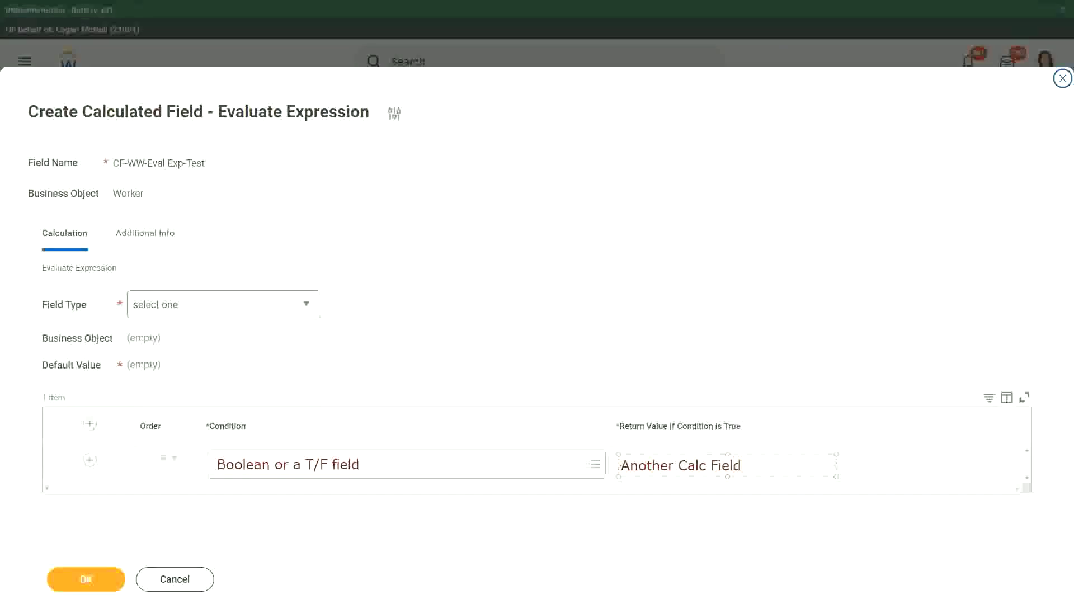
type(" that gives the result")
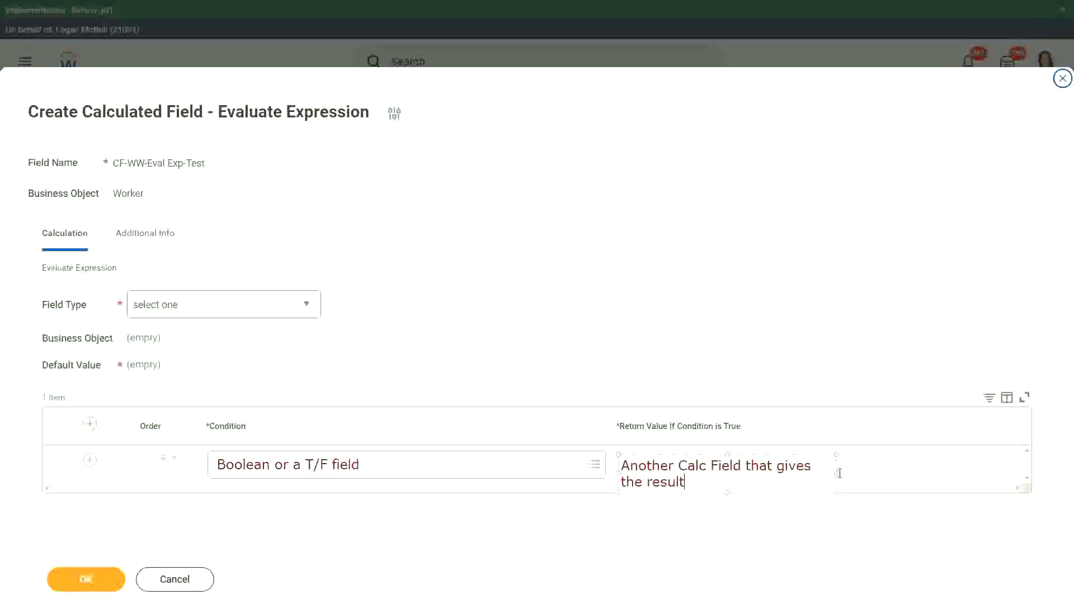
left_click_drag(834, 472, 928, 465)
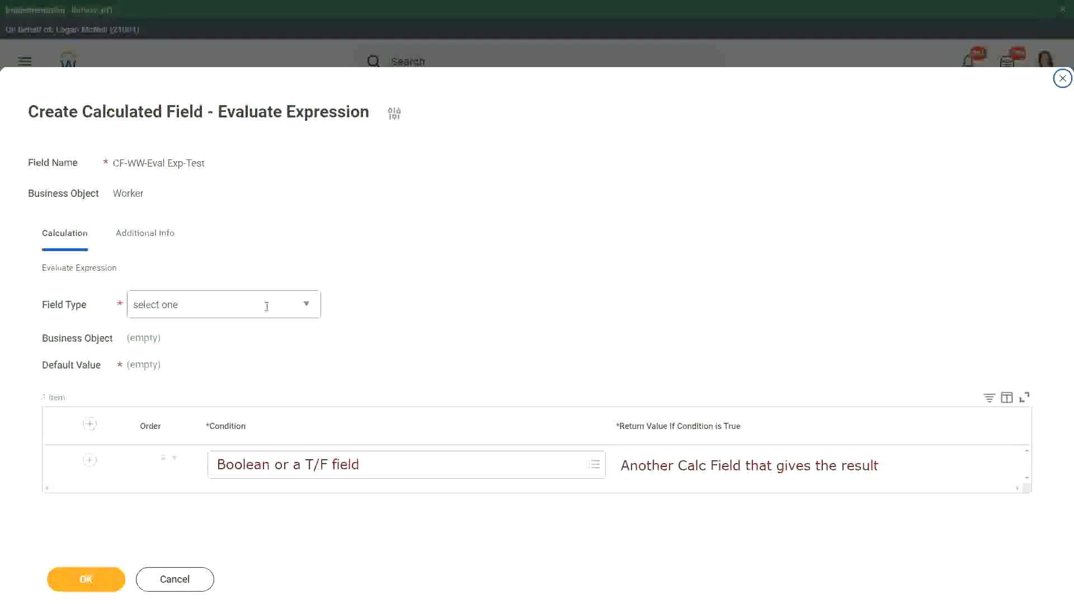
Step: Set the calculated field's Field Type to Text
left_click(311, 302)
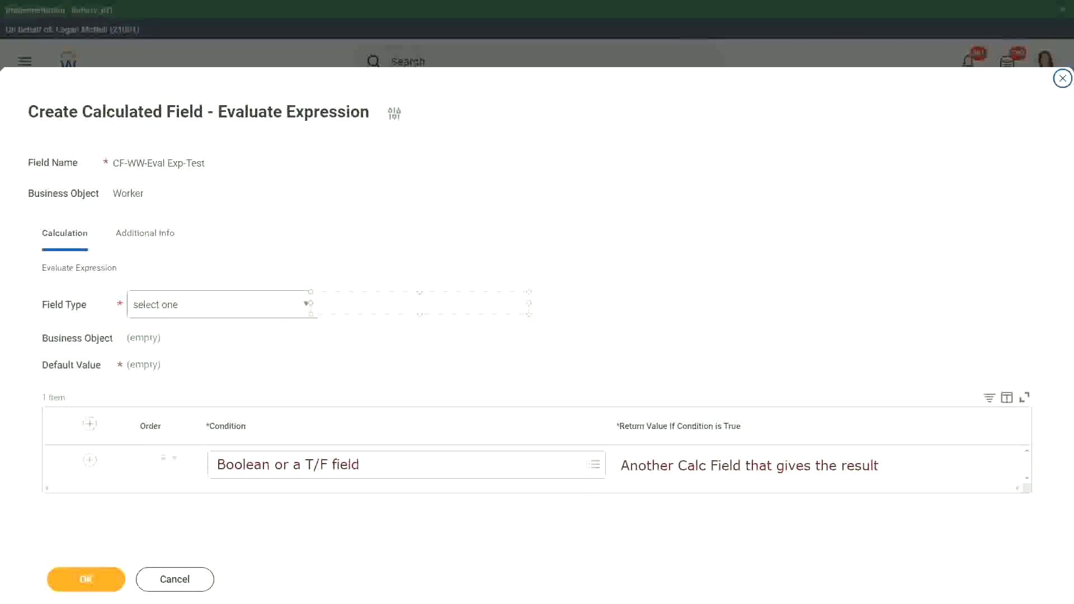
key("Escape")
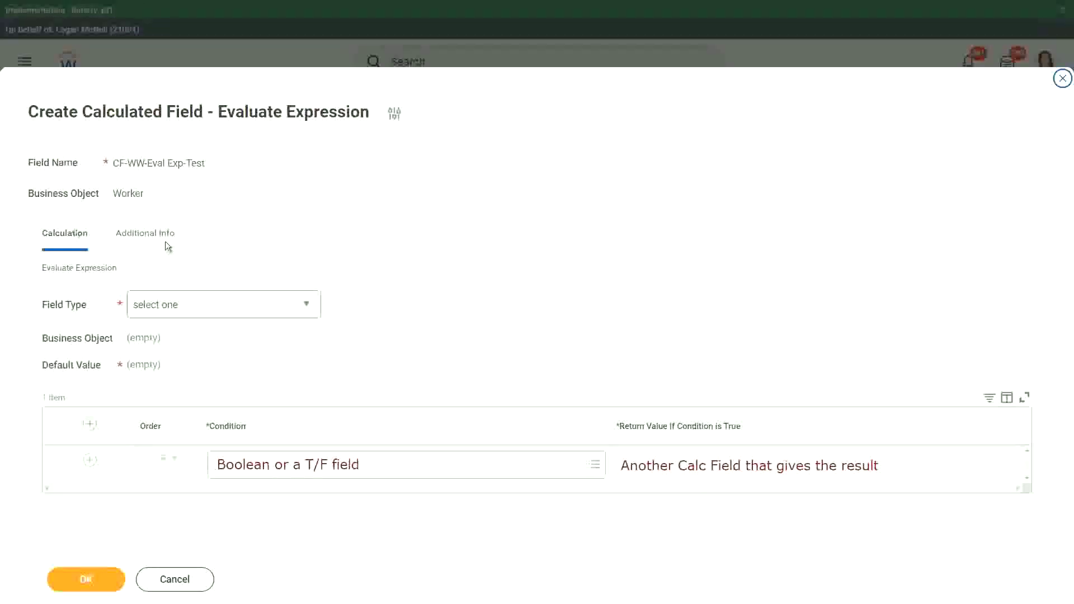
left_click(309, 303)
left_click(309, 303)
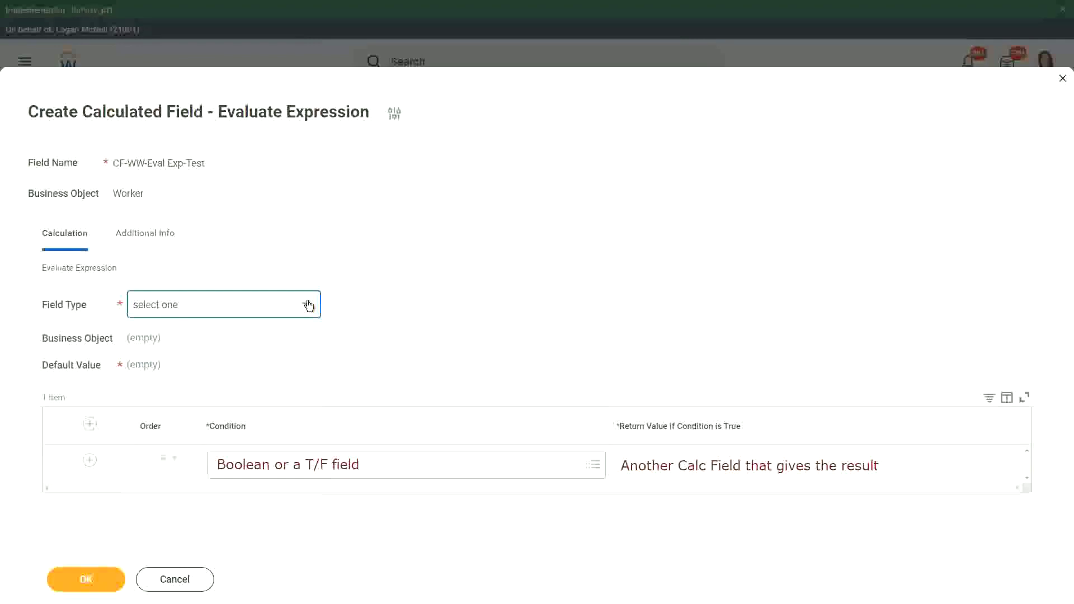
left_click(309, 305)
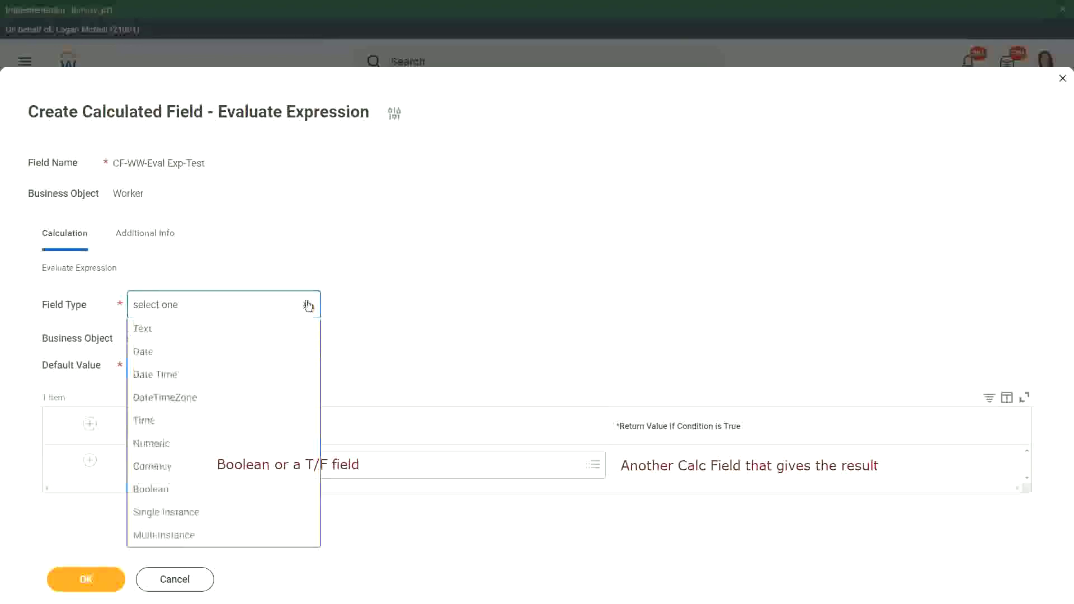
left_click(145, 352)
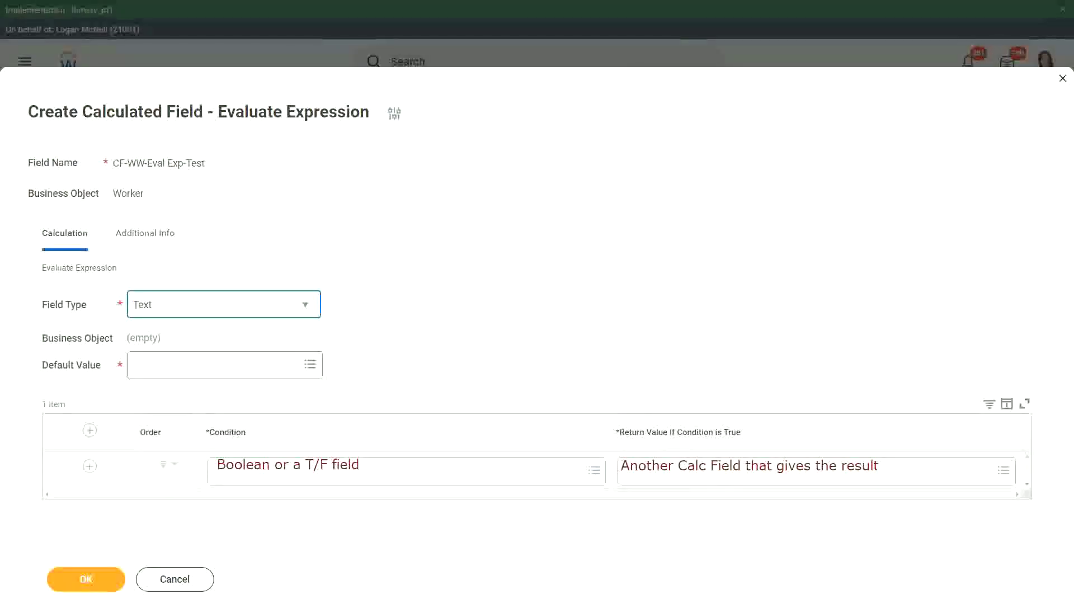
Step: Annotate the Default Value field with the note "Some Default Value" and align the note inside the box
left_click(145, 365)
type("S")
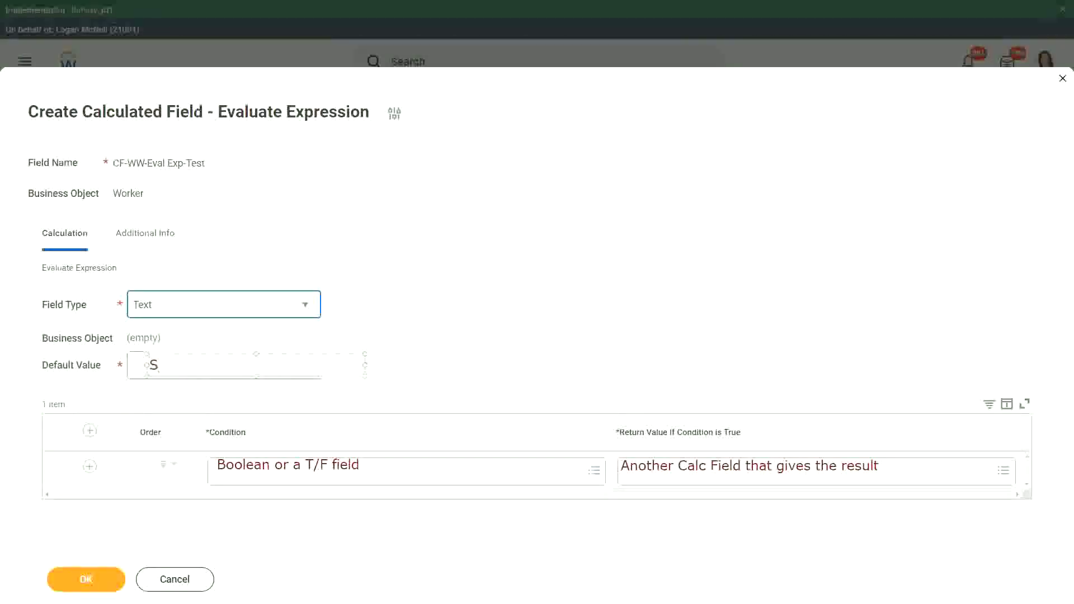
type("ome Default Value")
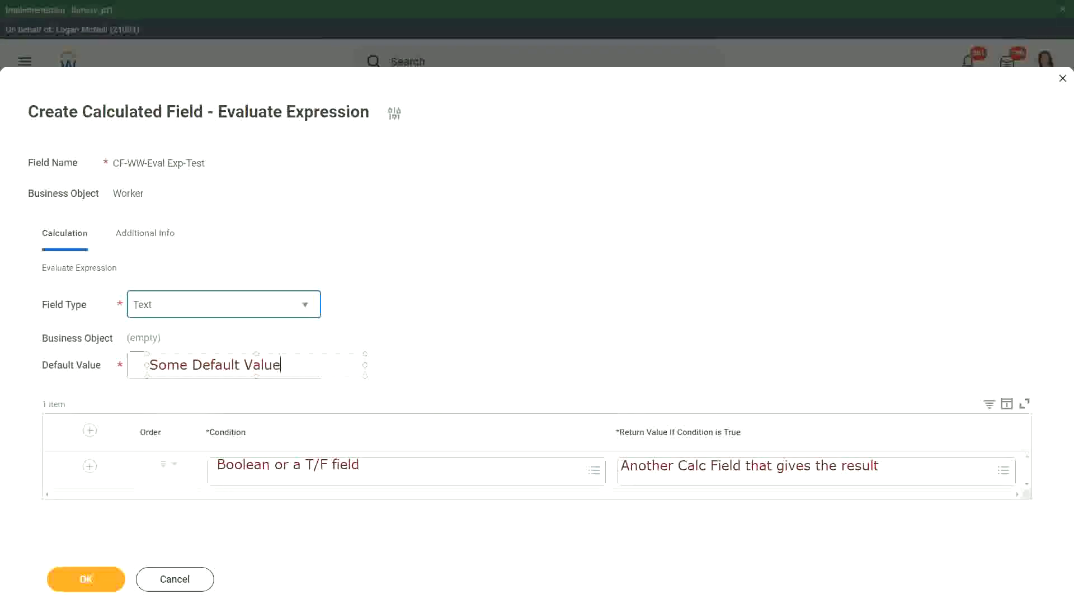
left_click_drag(266, 353, 260, 354)
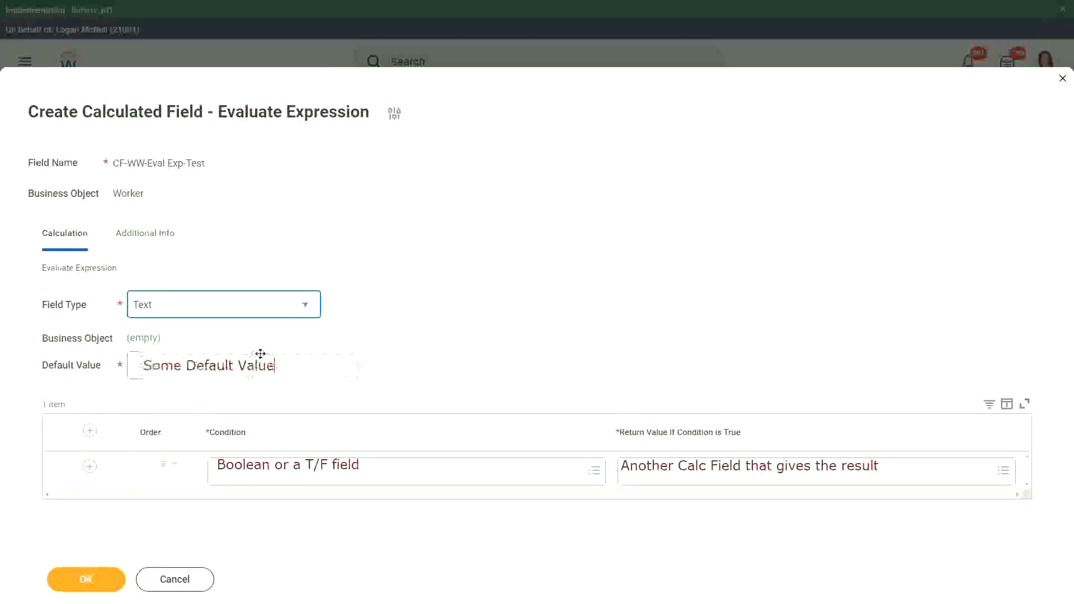
left_click(443, 355)
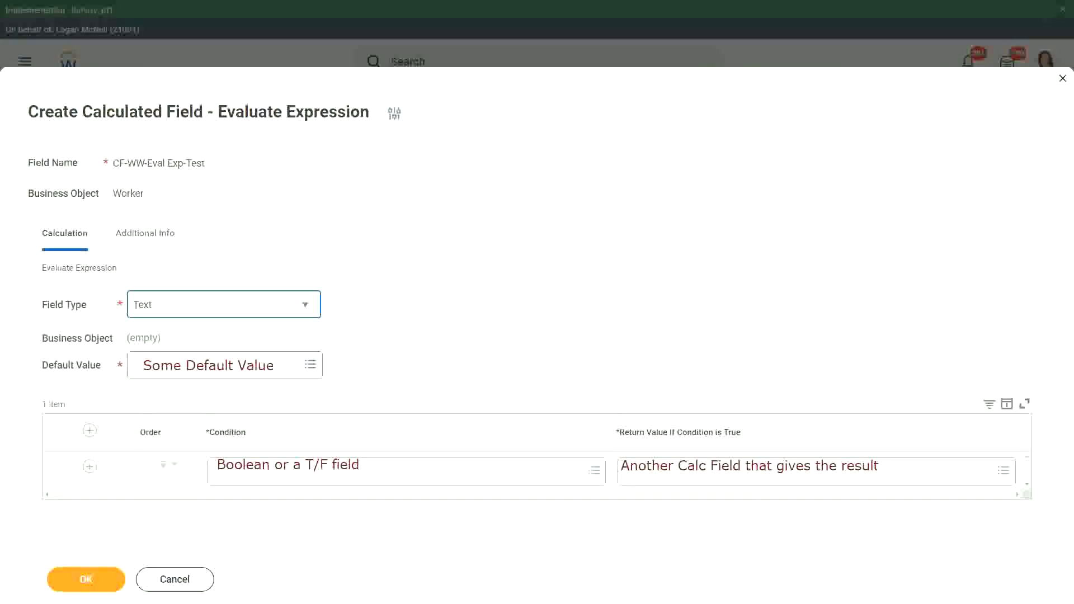
Step: Replace the return value note with "Type in the value that you want in the output" and widen it to one line
left_click(700, 467)
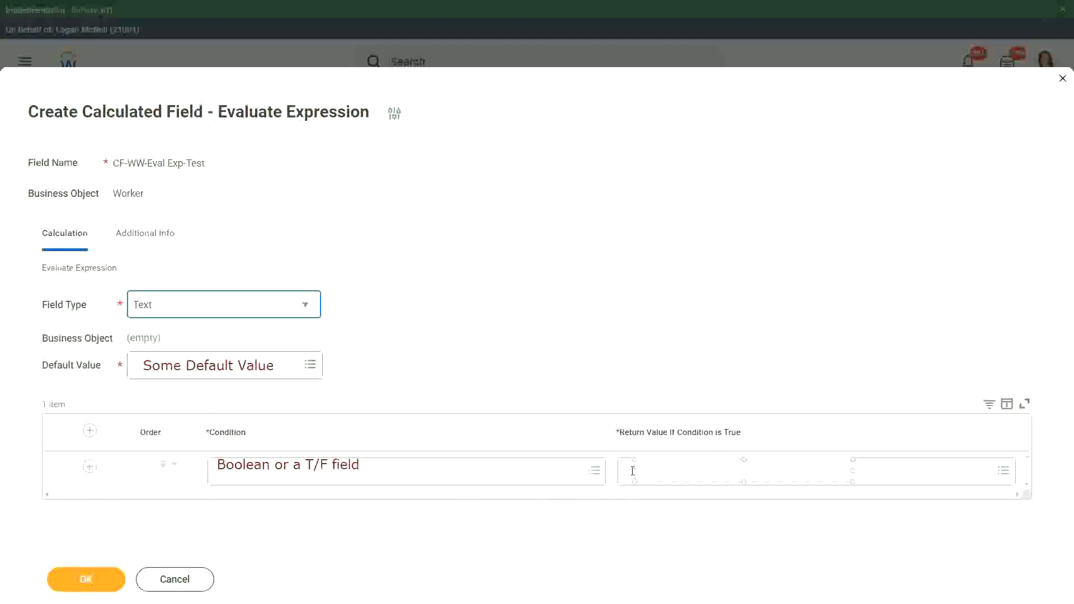
type("Type in the value that you ")
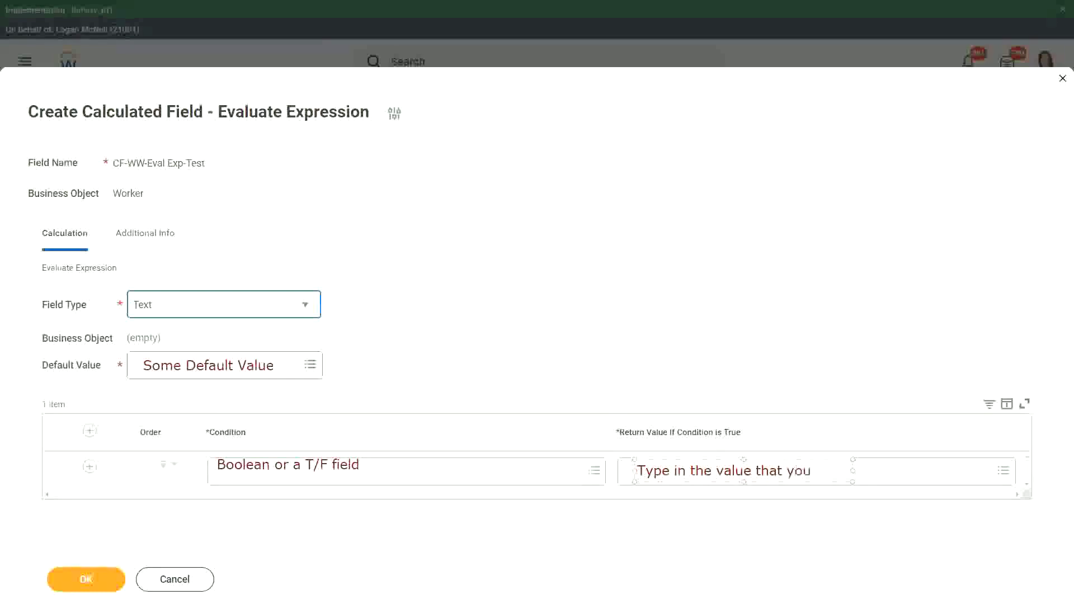
type("want in the o")
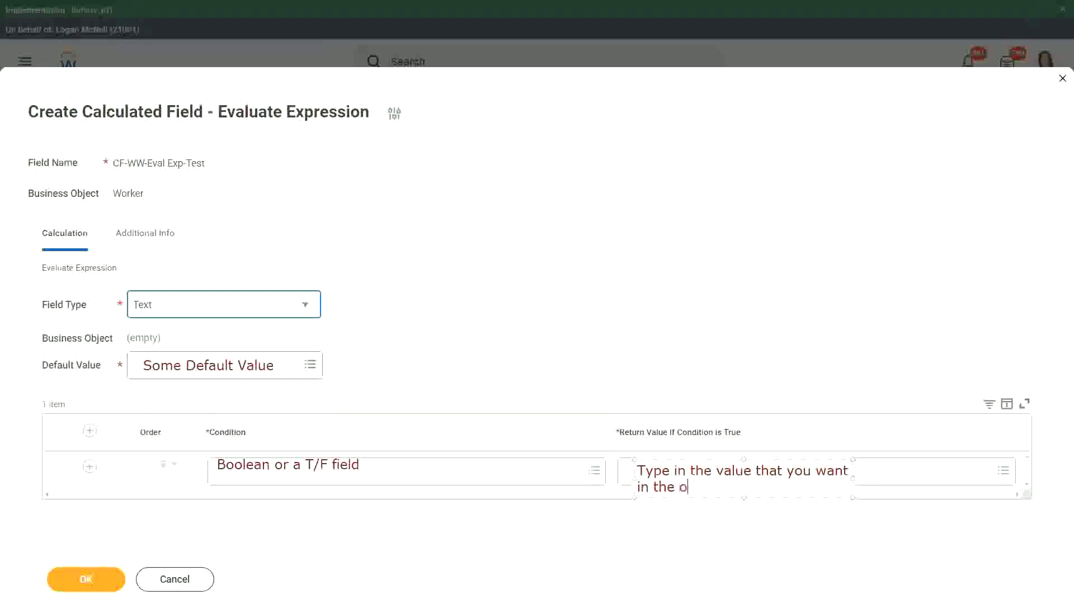
type("utput")
left_click_drag(852, 479, 982, 472)
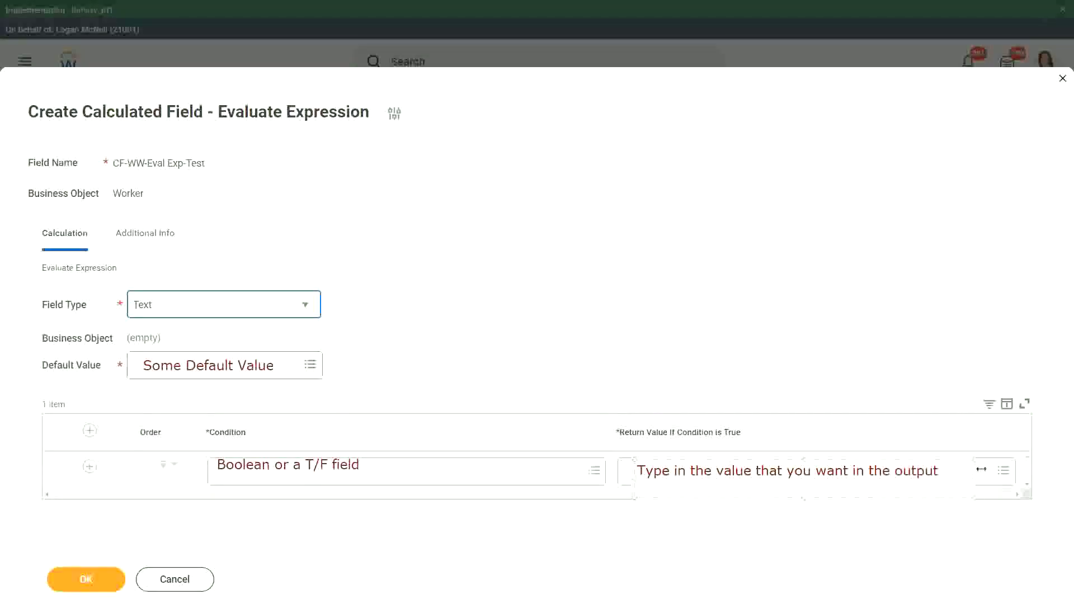
left_click(861, 357)
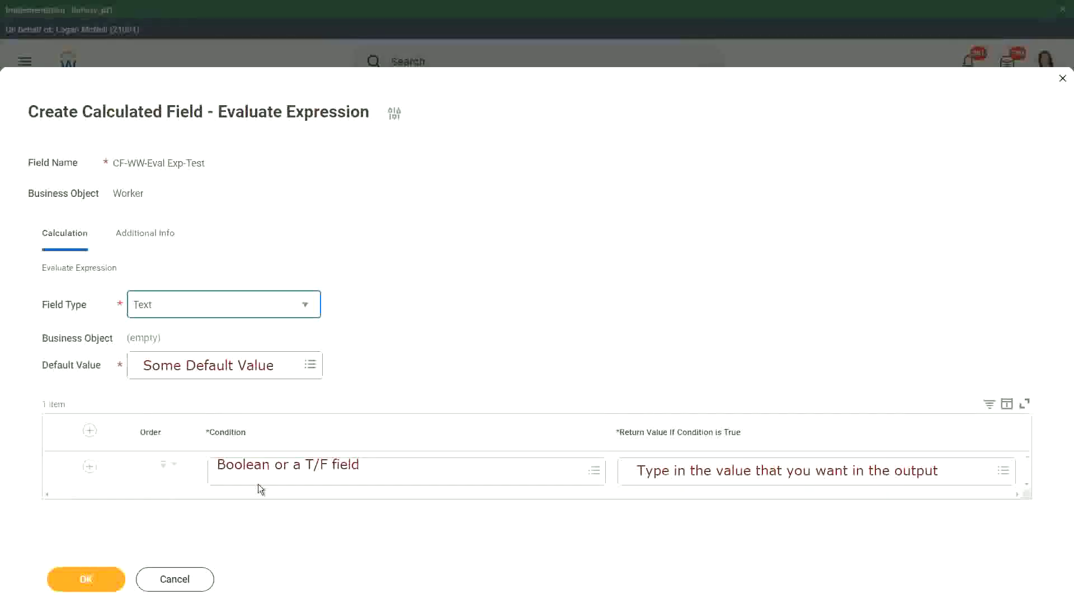
Step: Cancel the calculated field, discard its changes, and close the Implementation banner on the home page
left_click(177, 582)
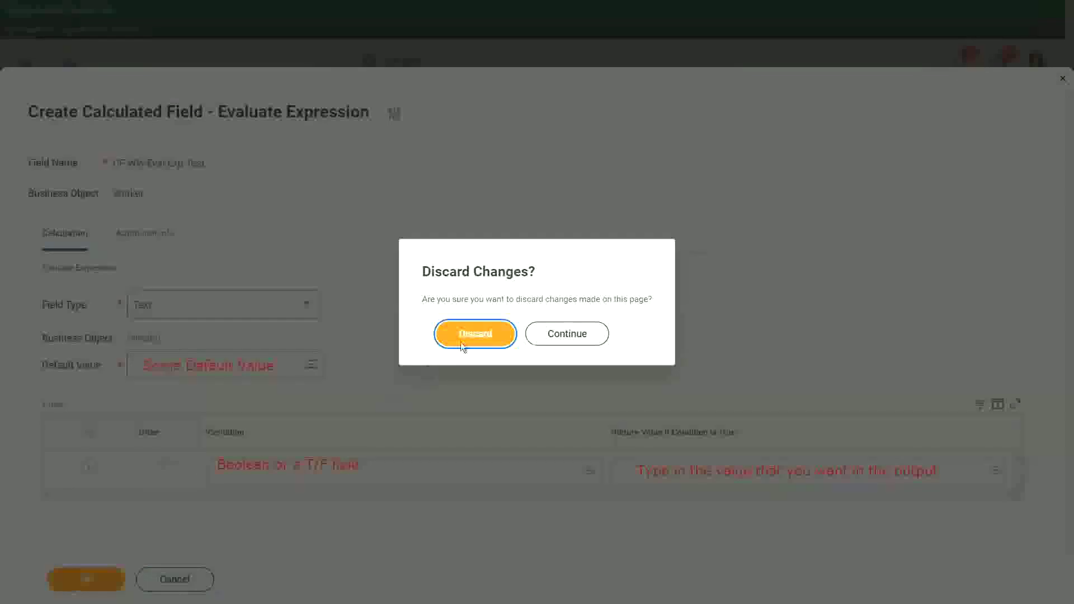
left_click(482, 335)
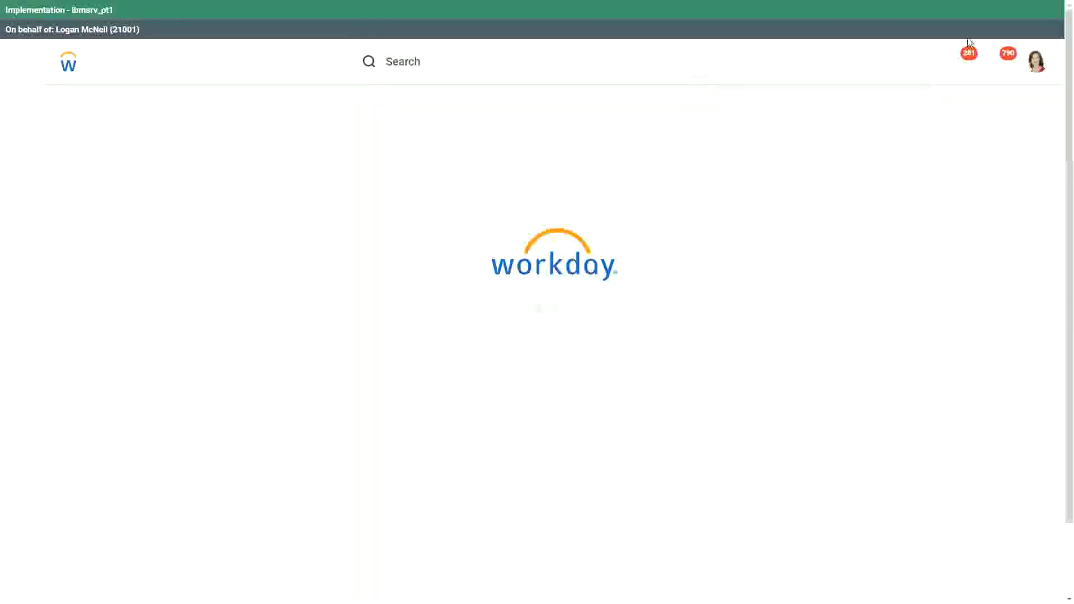
mouse_move(1055, 12)
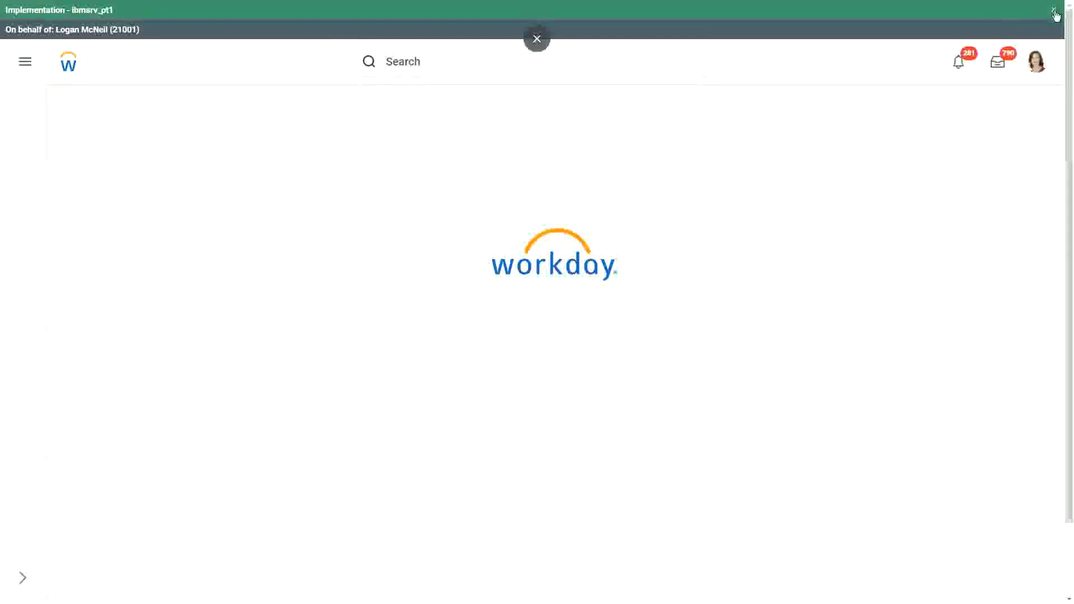
left_click(1054, 11)
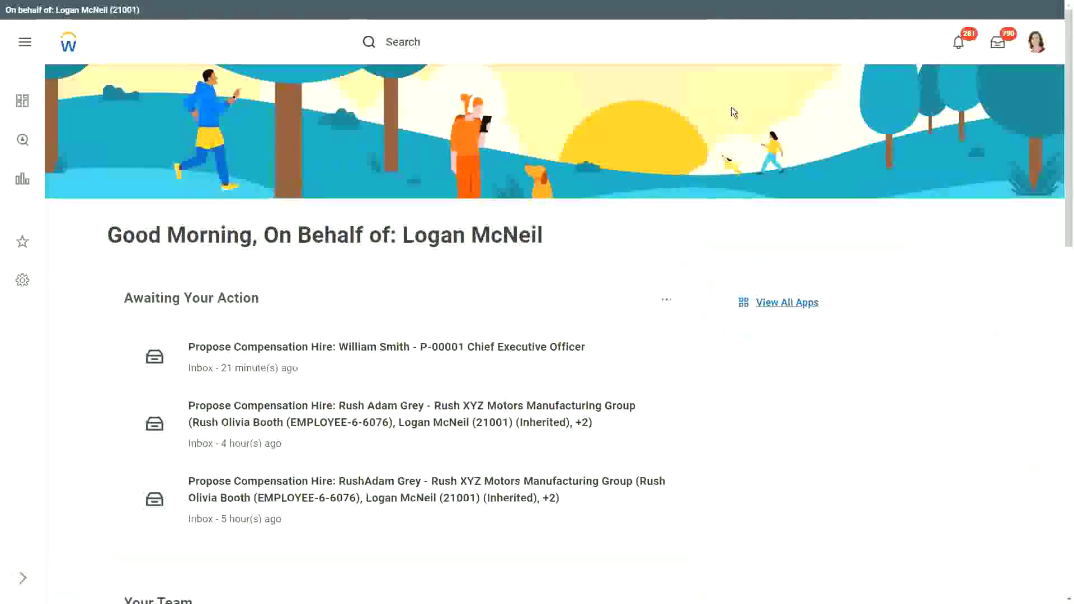
key("F11")
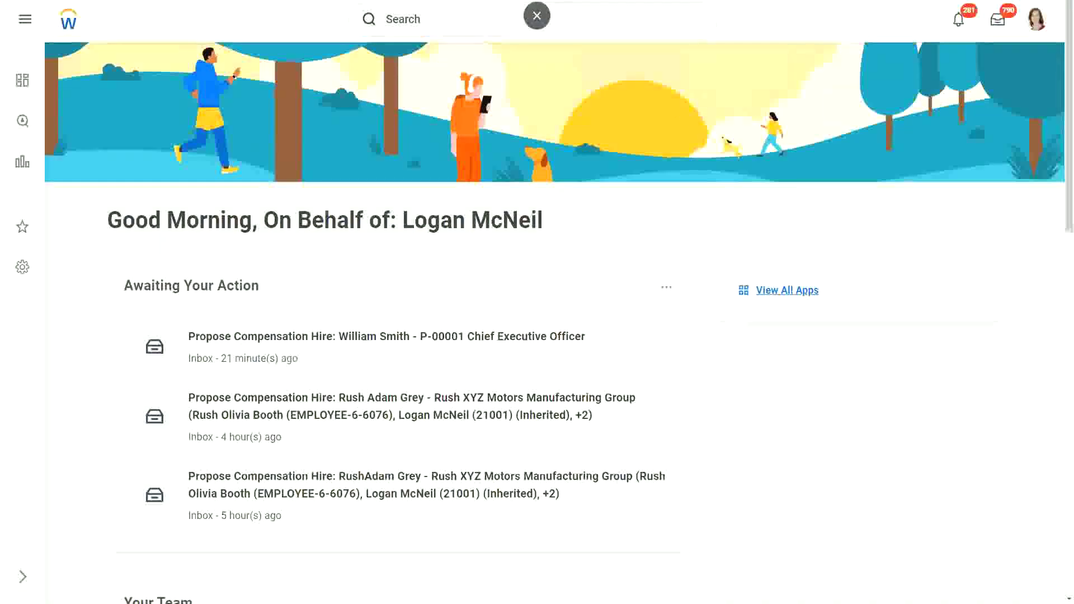